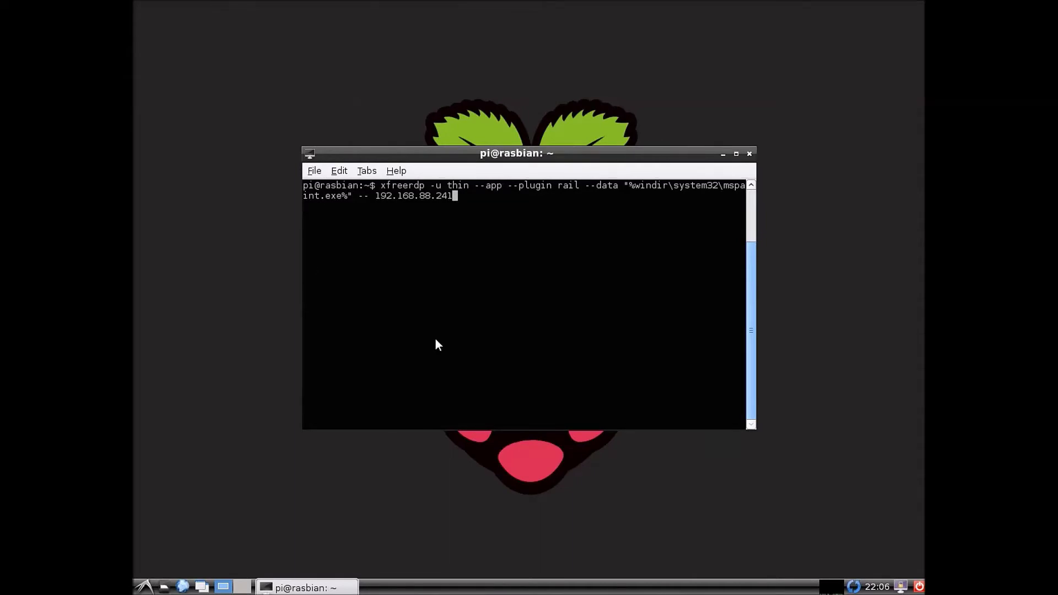
Step: Run the xfreerdp RemoteApp command for mspaint against 192.168.88.241 and submit the account password
key(Return)
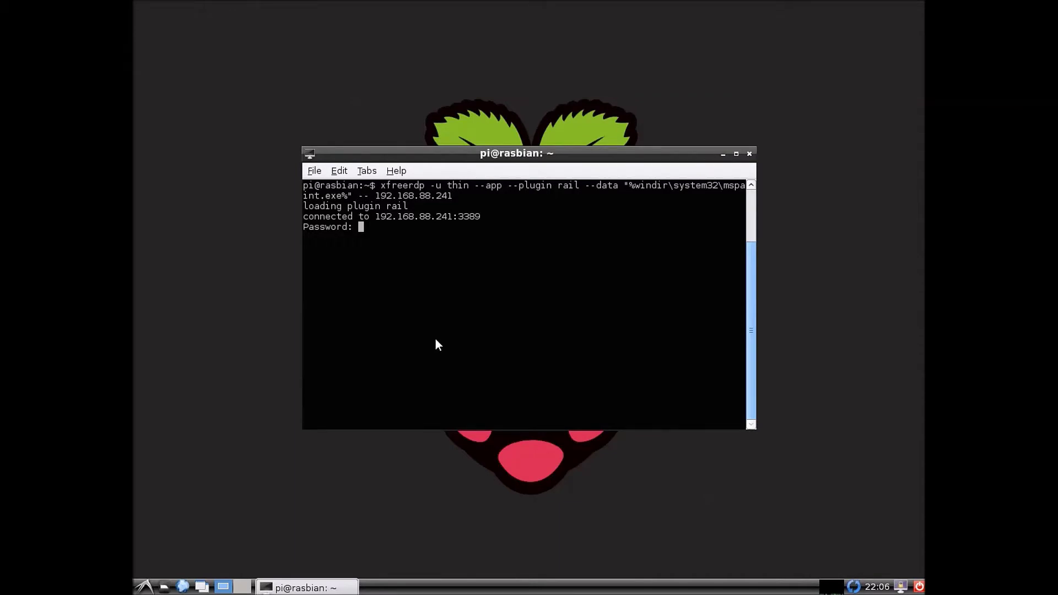
key(Return)
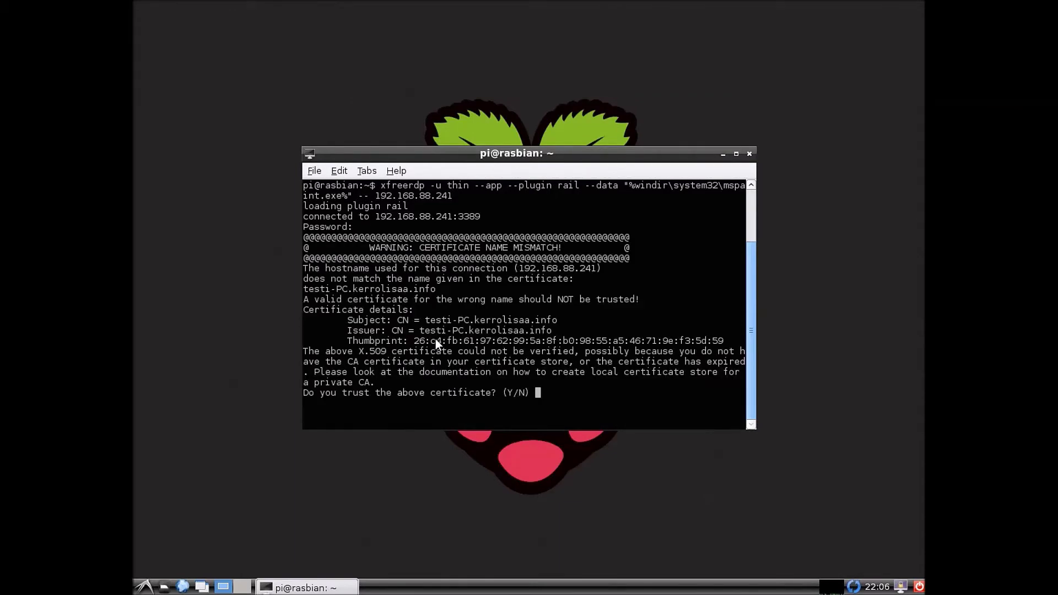
Step: Answer y to trust the mismatched server certificate
text(y)
key(Return)
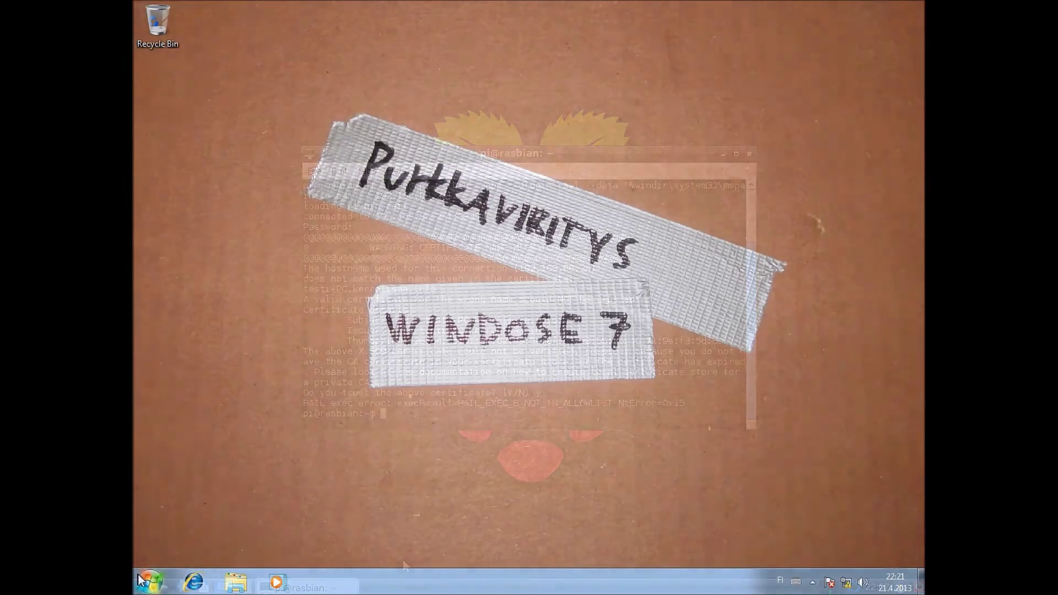
Step: Launch regedit from the Start menu search and approve the UAC prompt
click(142, 580)
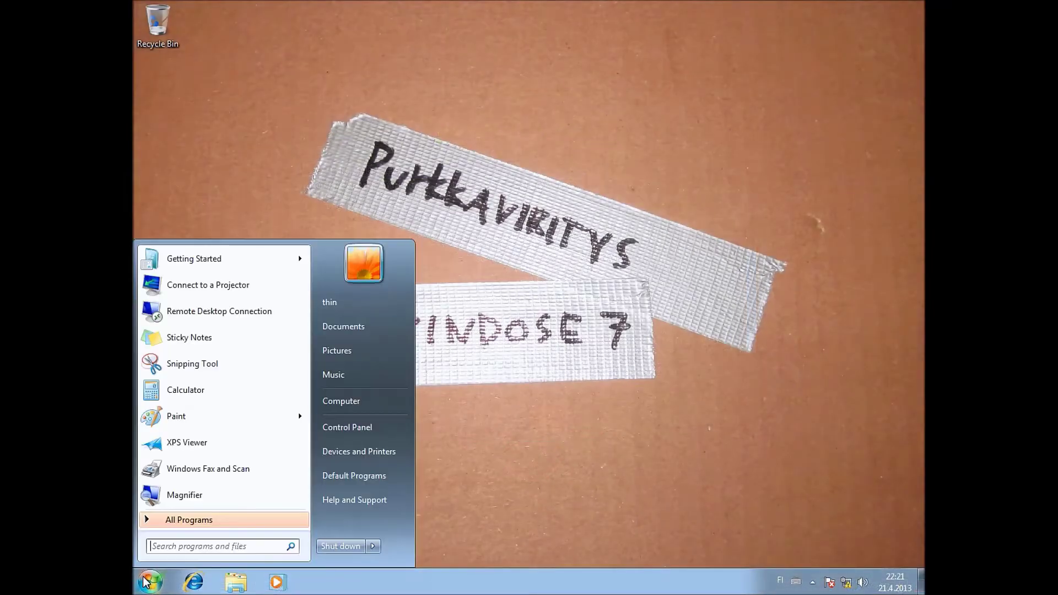
text(regedit)
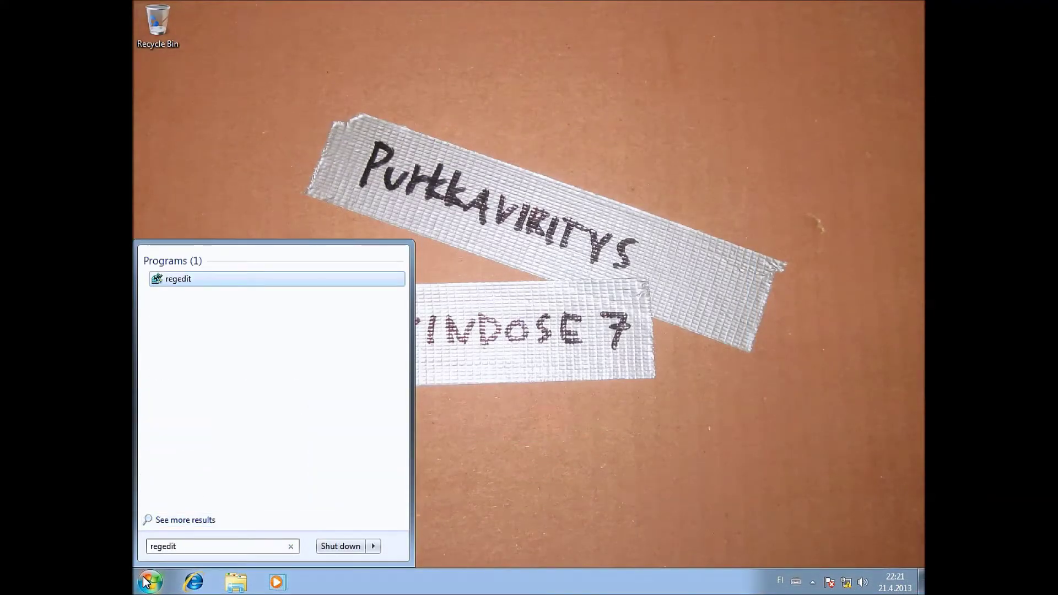
key(Return)
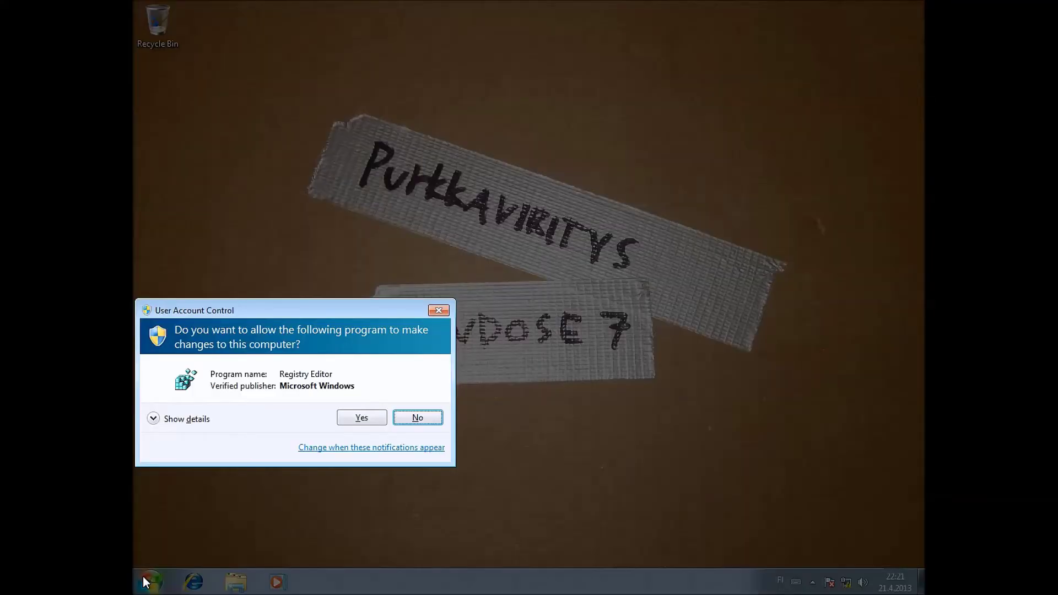
click(362, 421)
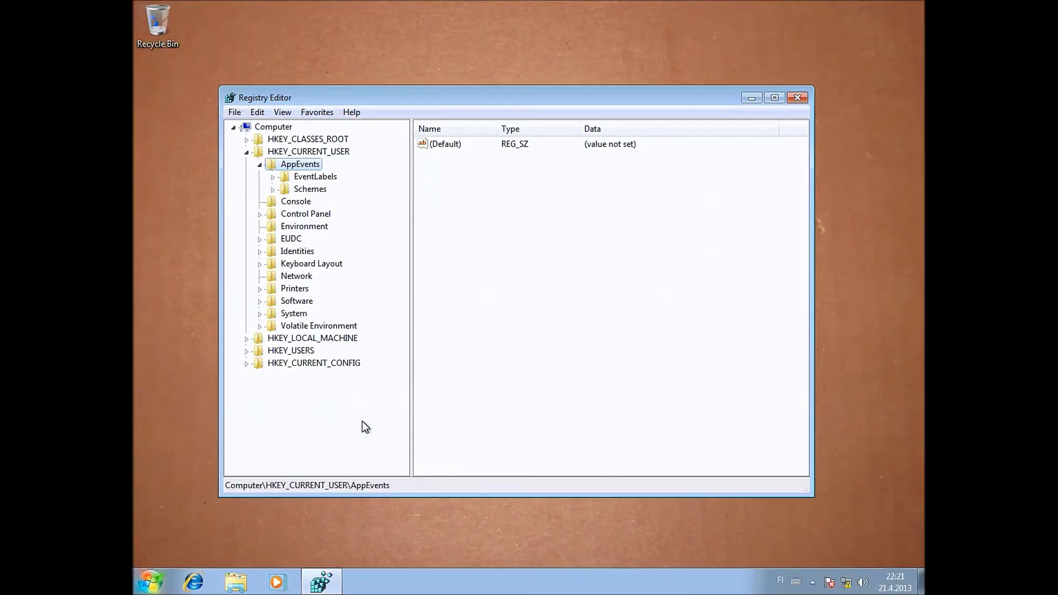
Step: Navigate to HKLM\SOFTWARE\Policies\Microsoft\Windows NT\Terminal Services in the key tree
click(247, 152)
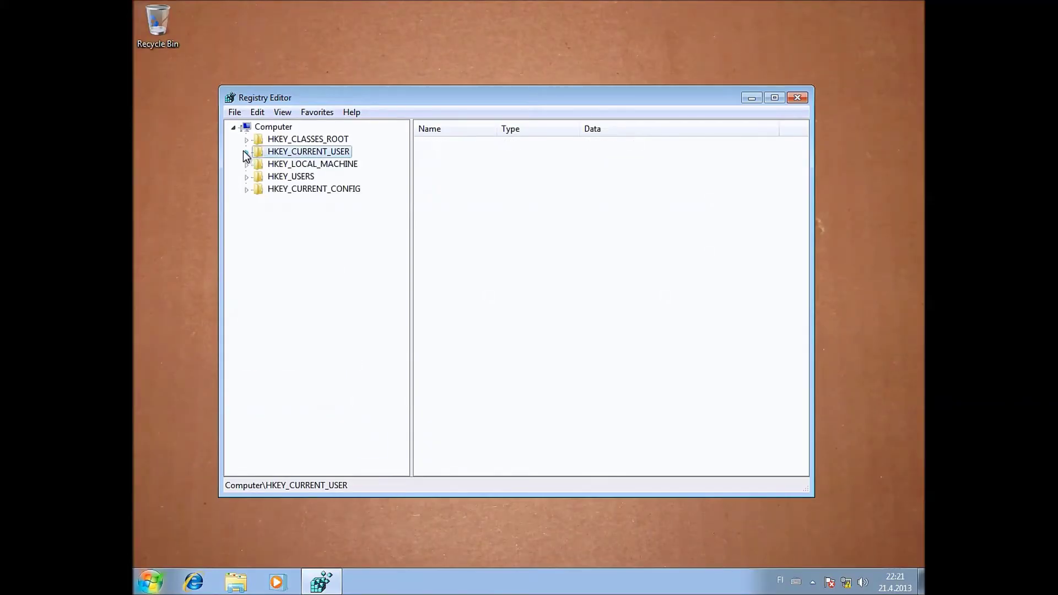
click(247, 164)
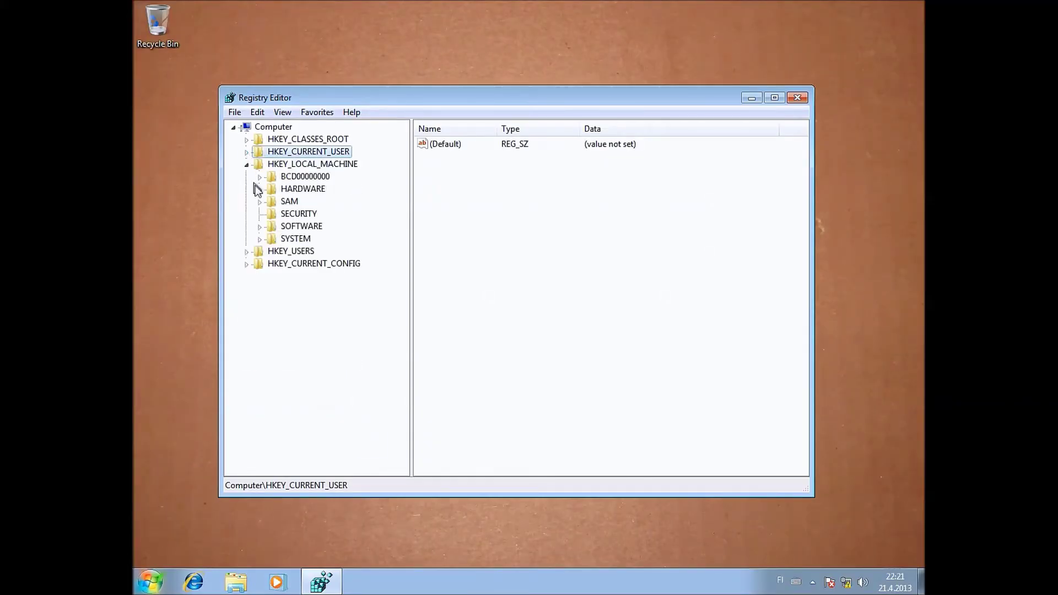
click(259, 226)
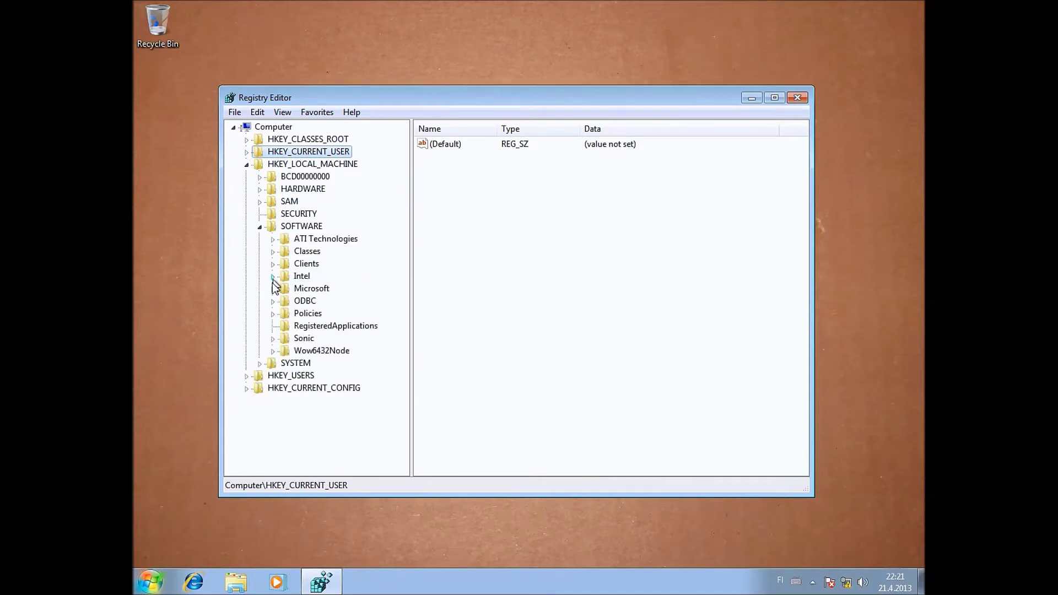
click(272, 314)
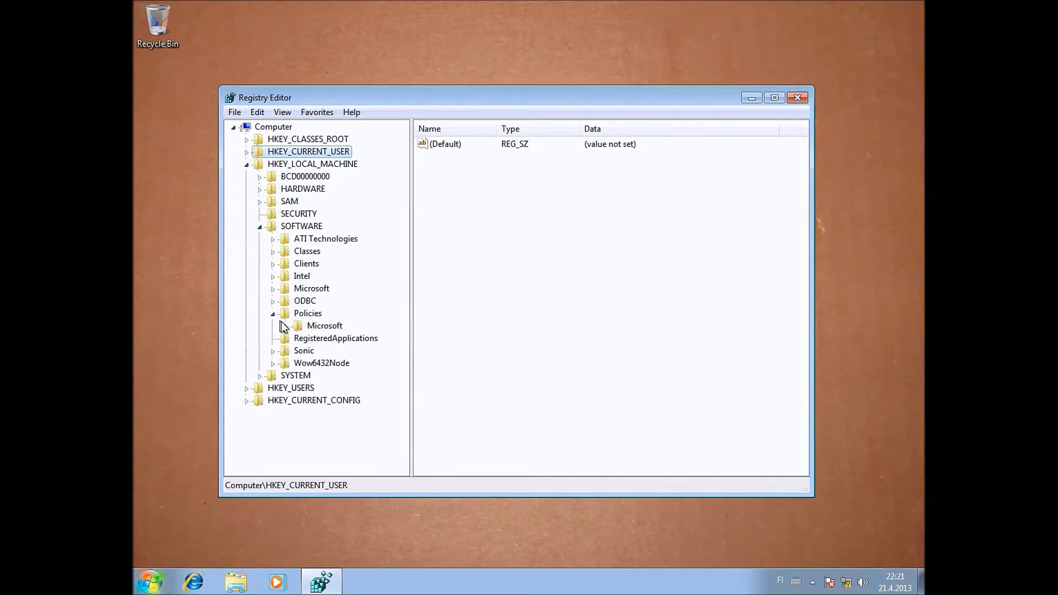
click(286, 327)
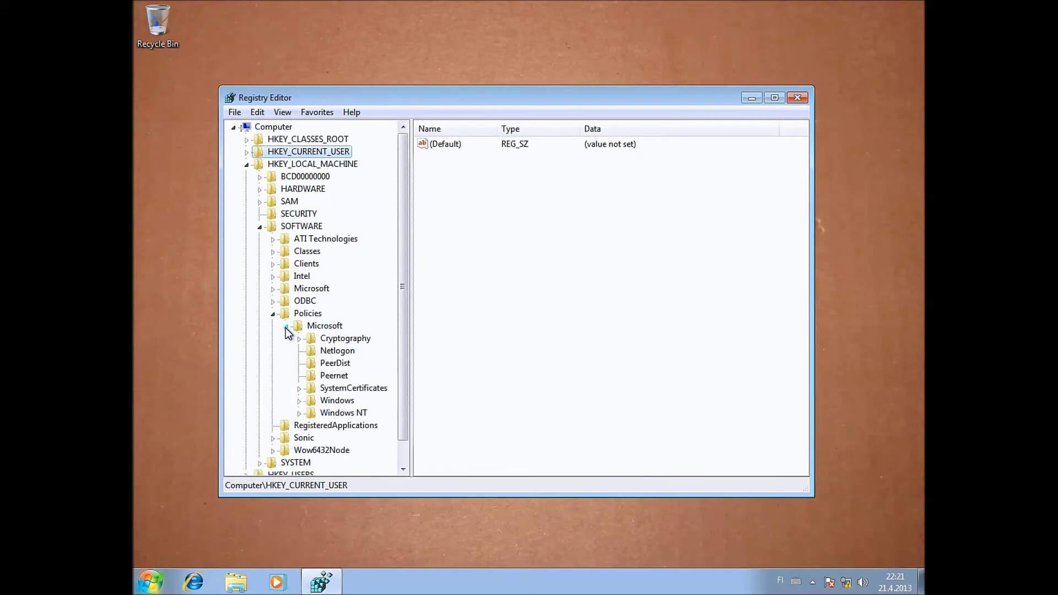
click(300, 414)
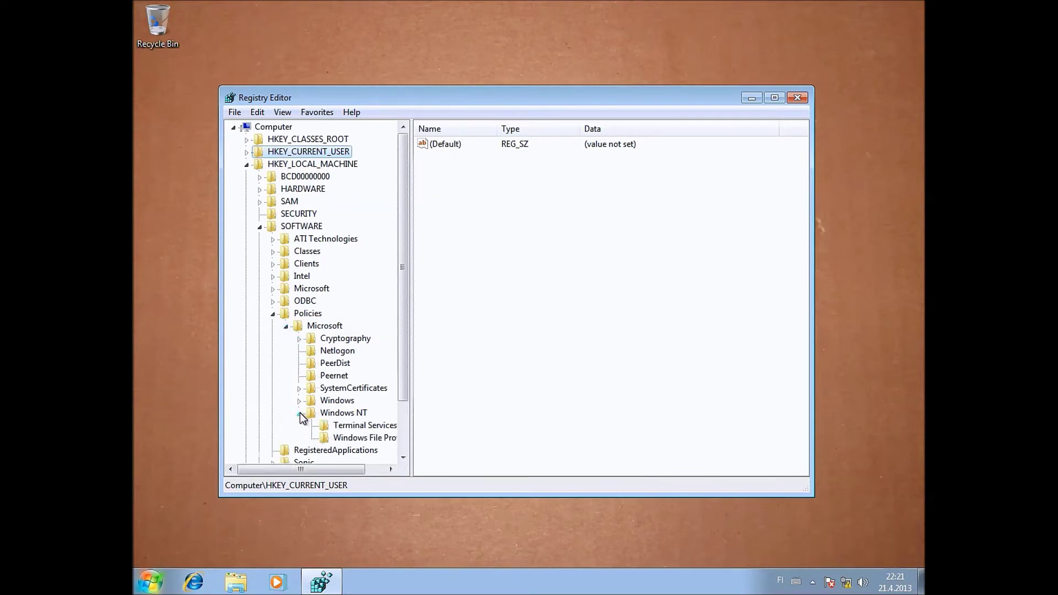
click(337, 427)
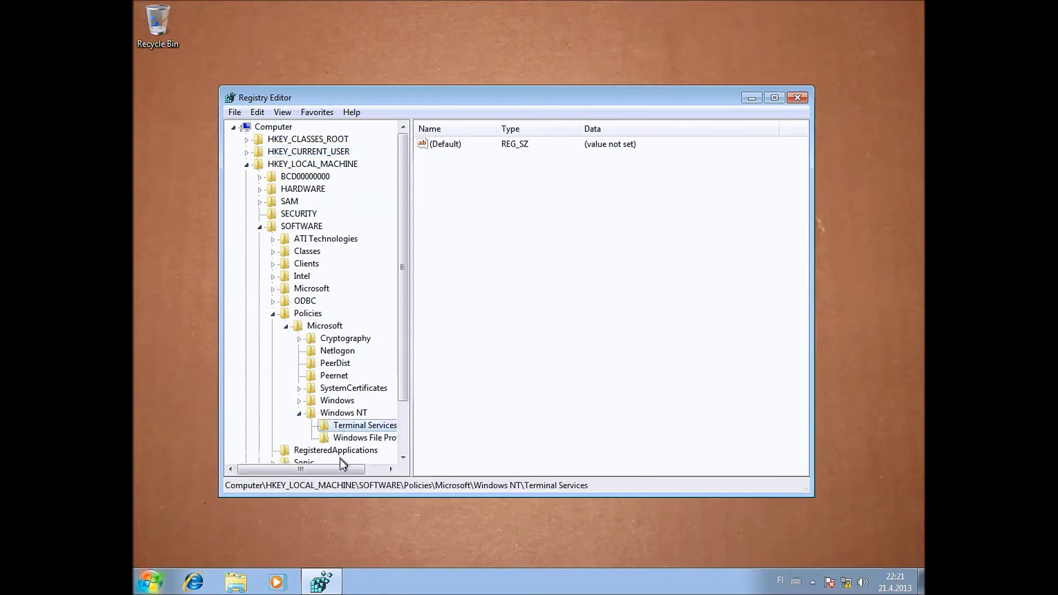
drag(348, 469, 370, 473)
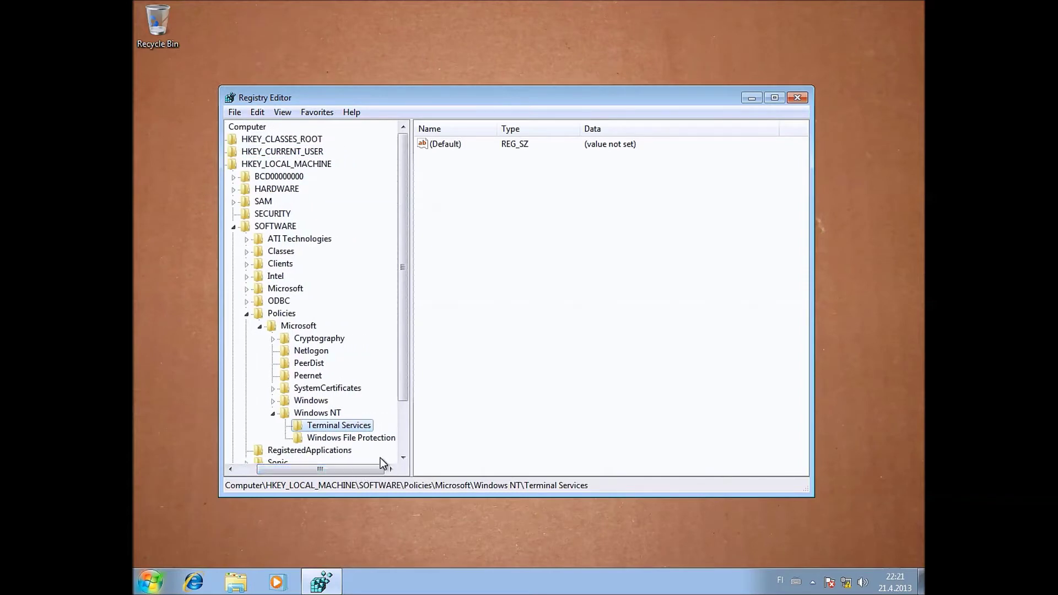
right_click(335, 426)
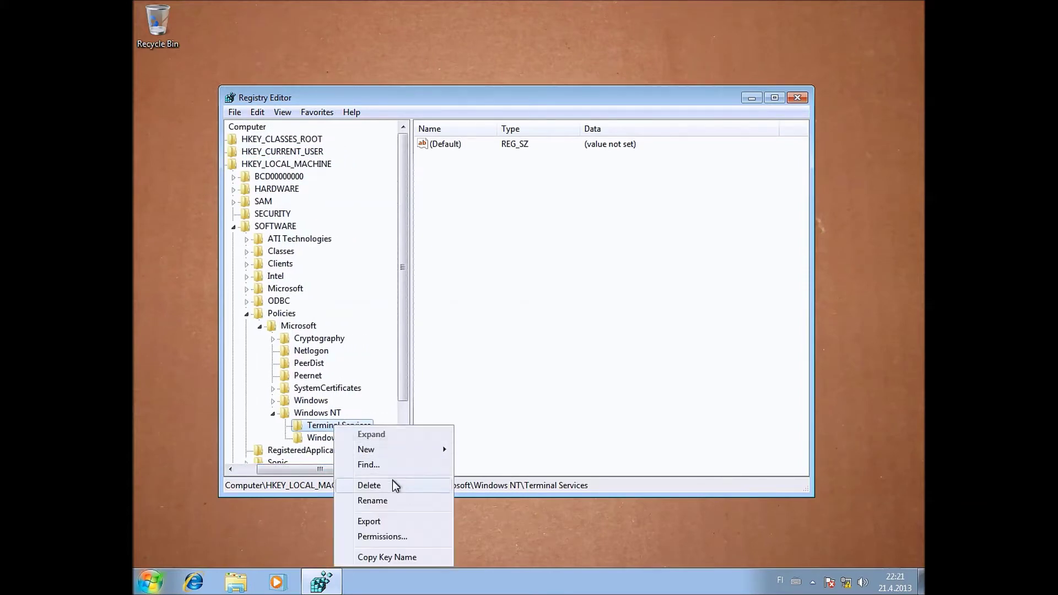
Step: Delete the existing Terminal Services key and recreate a fresh Terminal Services key under Windows NT
click(369, 485)
click(600, 287)
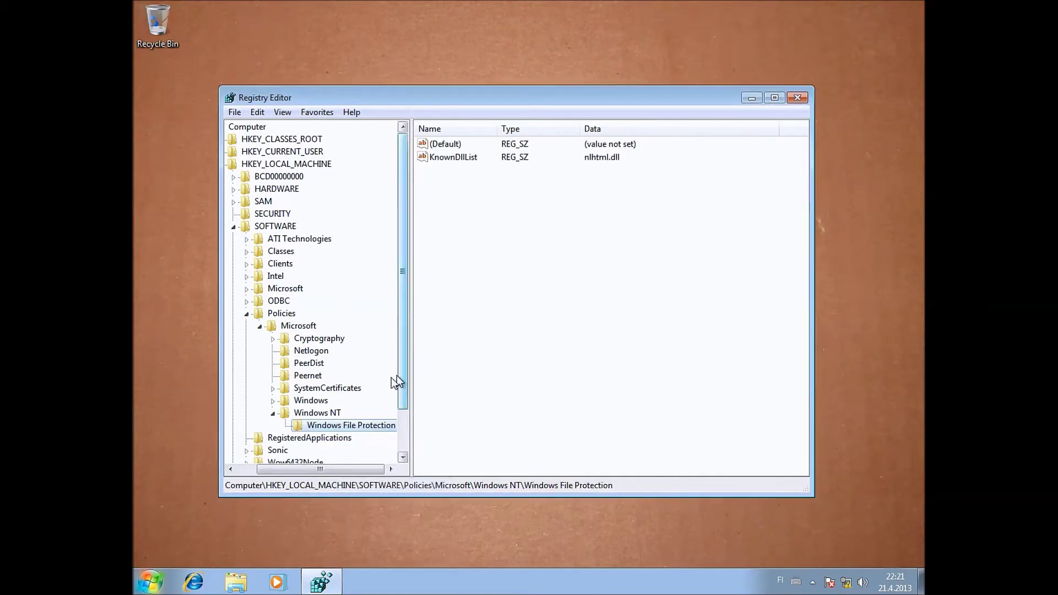
right_click(329, 412)
mouse_move(388, 438)
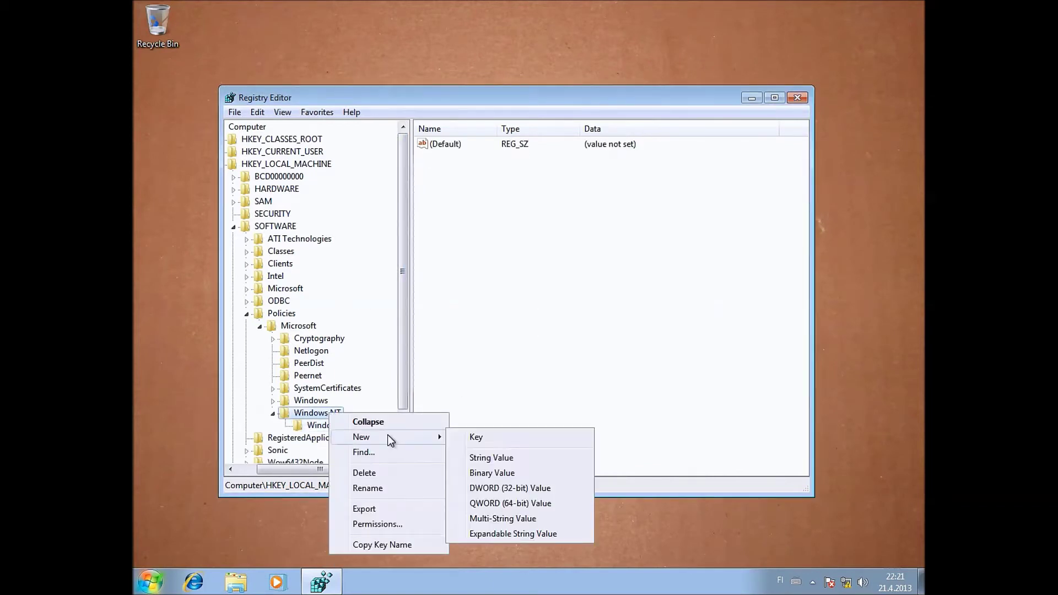
click(501, 438)
text(T)
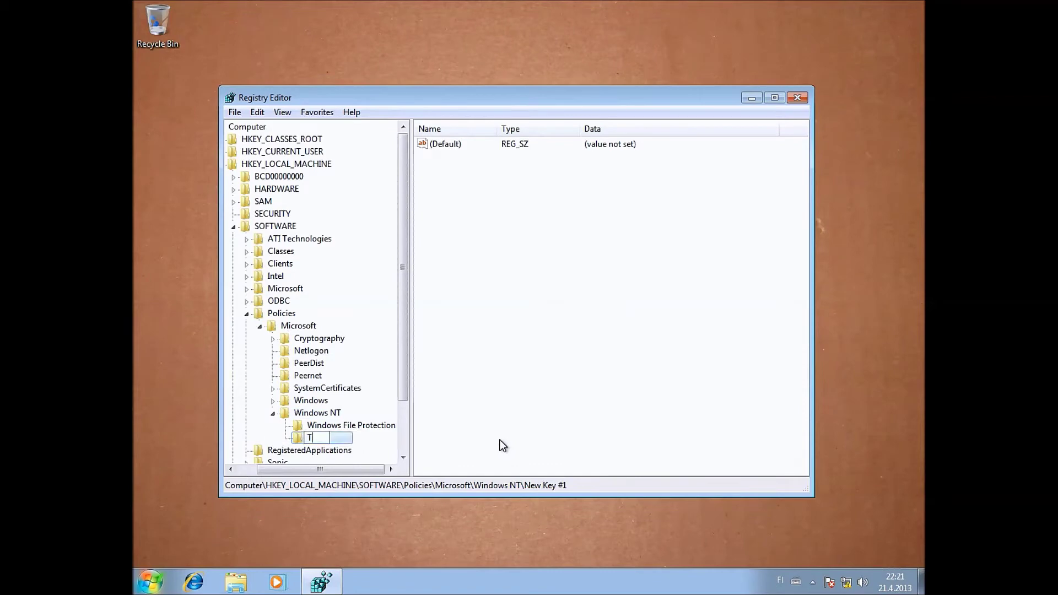
text(erminal Services)
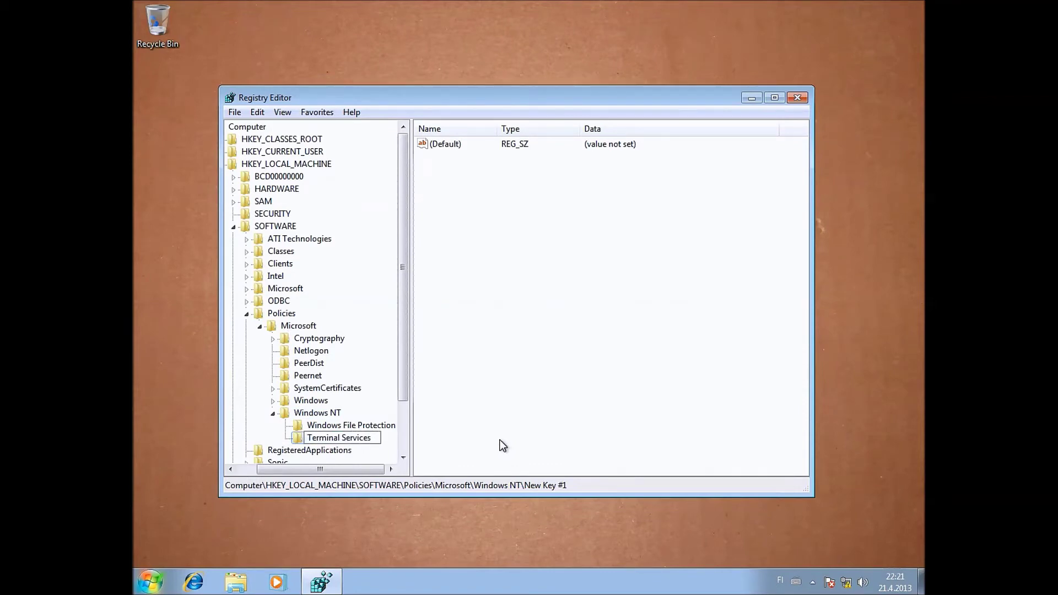
key(Return)
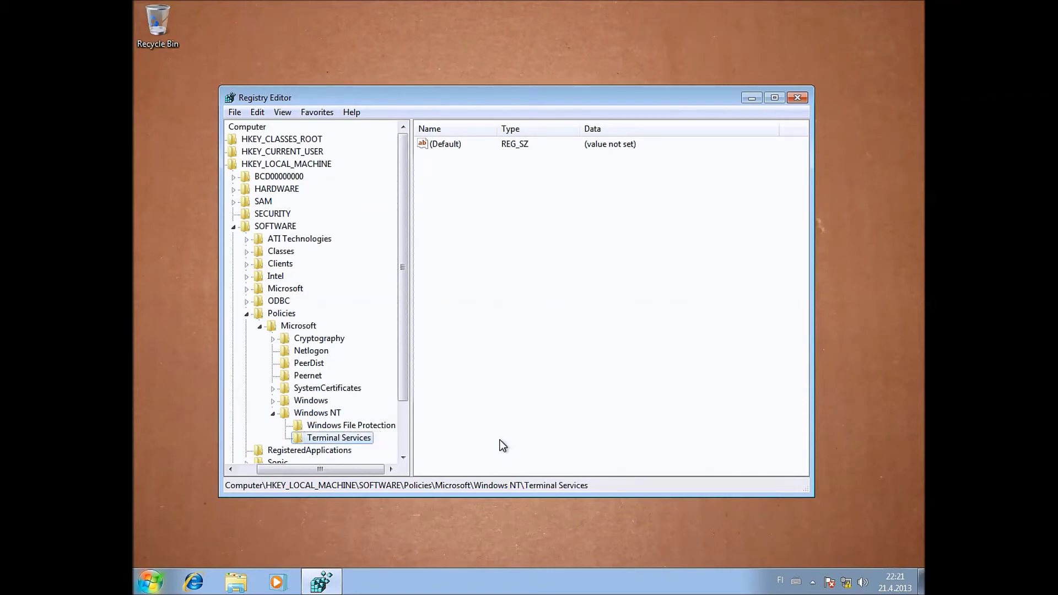
right_click(475, 229)
Step: Add a DWORD (32-bit) value named fAllowUnlistedRemotePrograms to the Terminal Services key
mouse_move(501, 243)
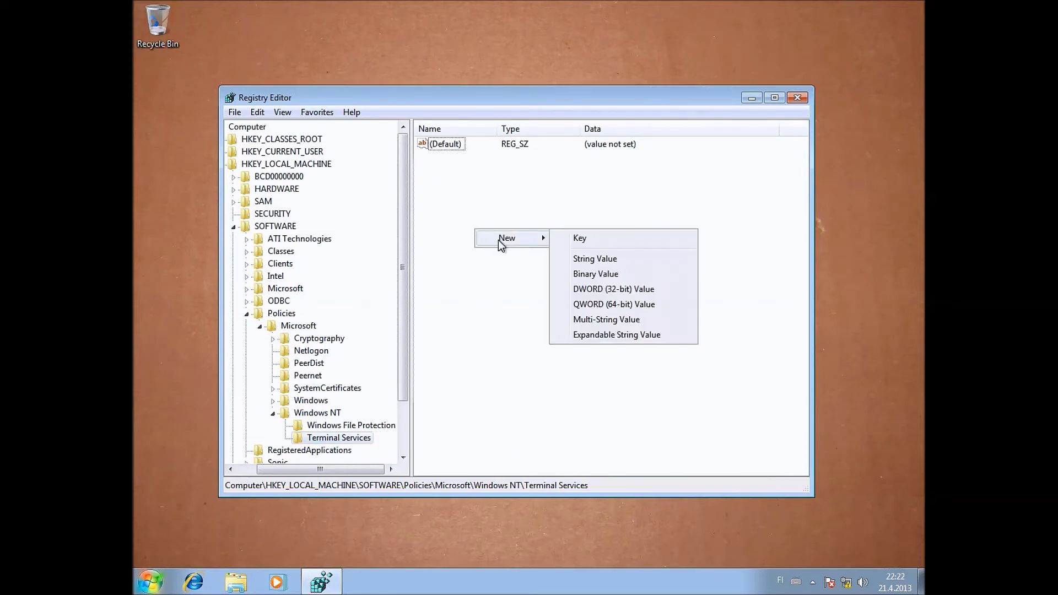
click(628, 292)
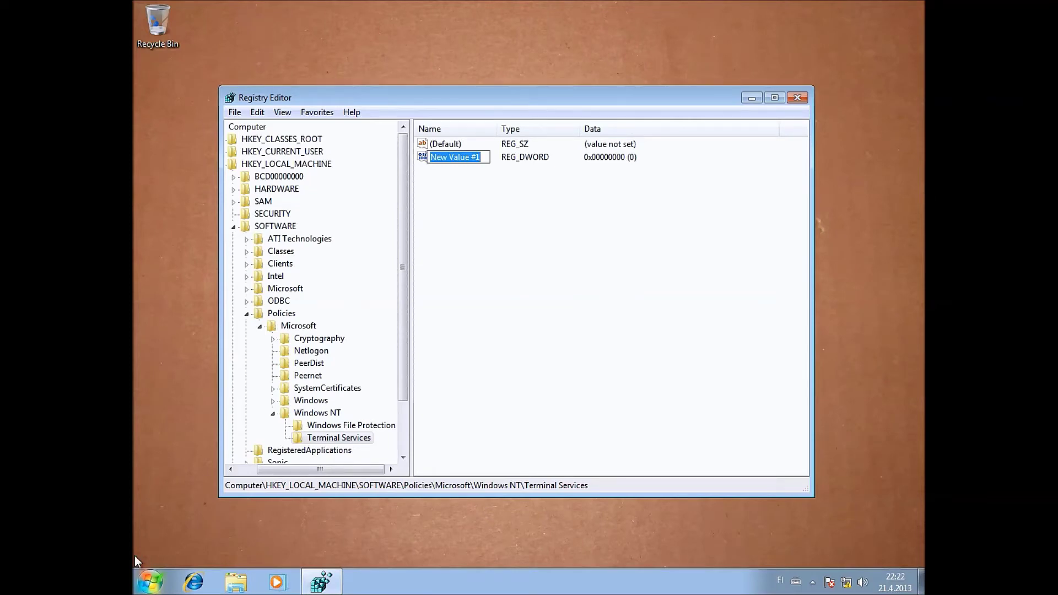
click(475, 160)
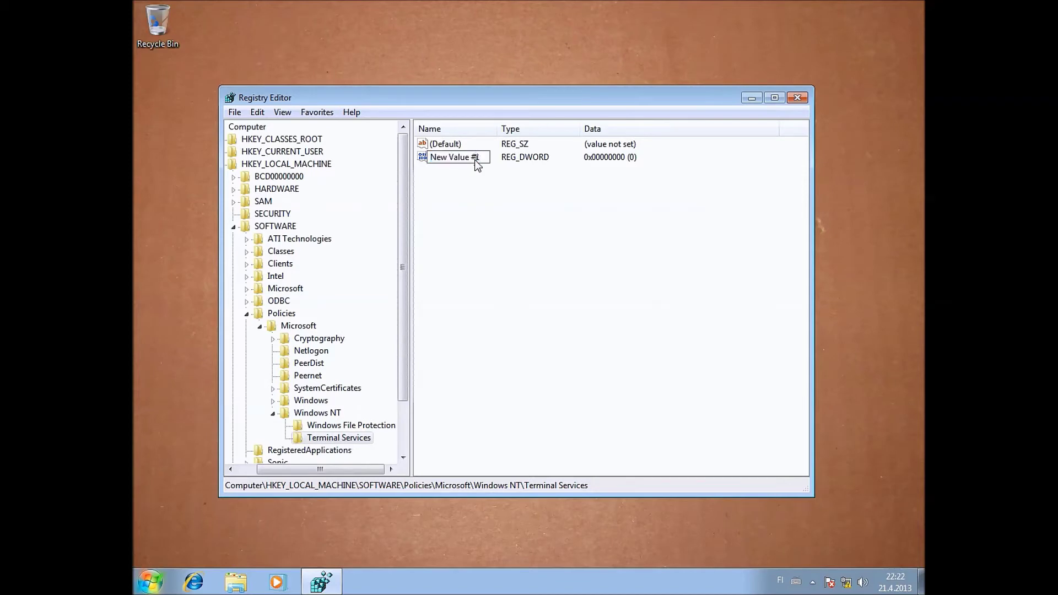
key(BackSpace)
key(BackSpace)
key(BackSpace)
key(BackSpace)
key(BackSpace)
key(BackSpace)
key(BackSpace)
key(BackSpace)
key(BackSpace)
key(BackSpace)
key(BackSpace)
key(BackSpace)
text(fAllowUnlistedRemotePrograms)
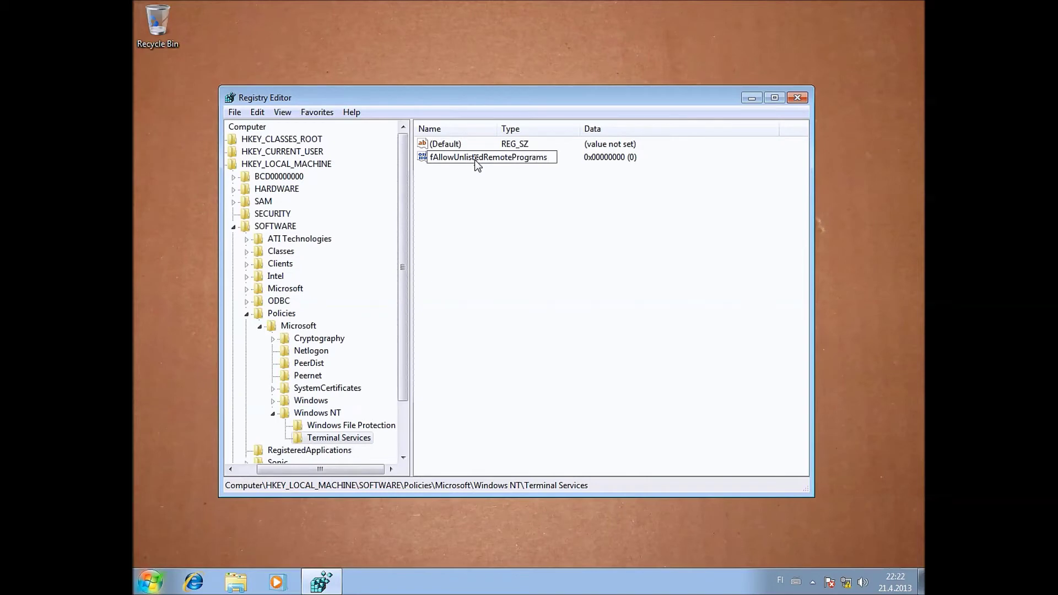
key(Return)
Step: Set fAllowUnlistedRemotePrograms value data to 1 and close Registry Editor
double_click(475, 160)
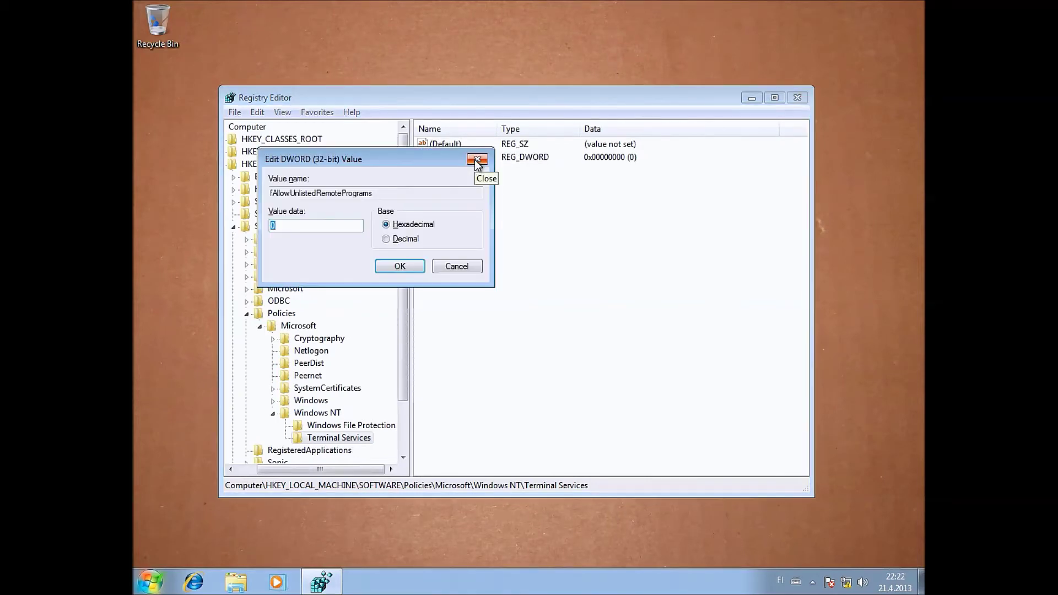
text(1)
key(Return)
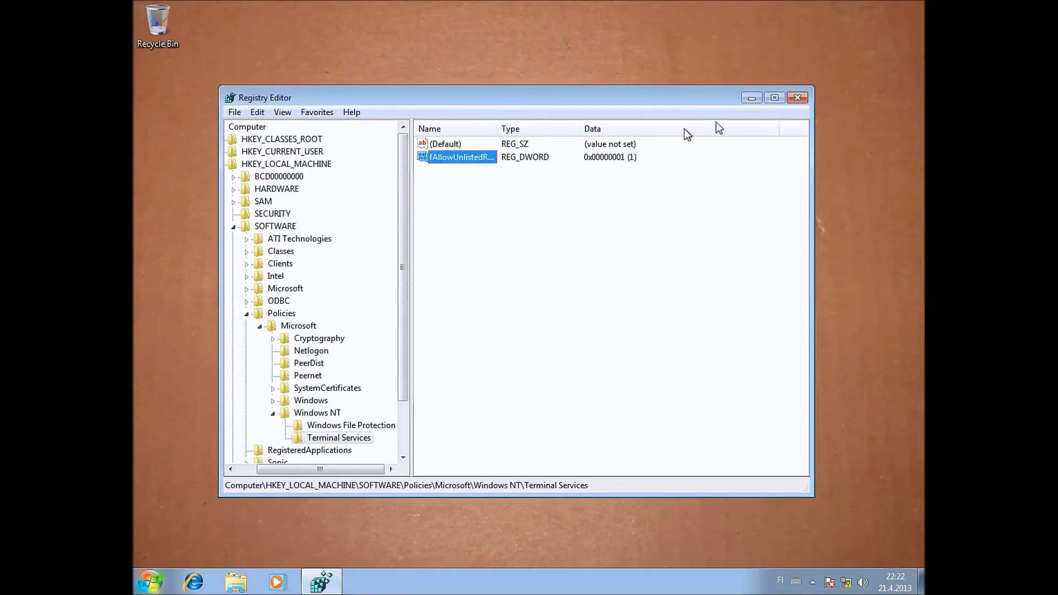
click(798, 98)
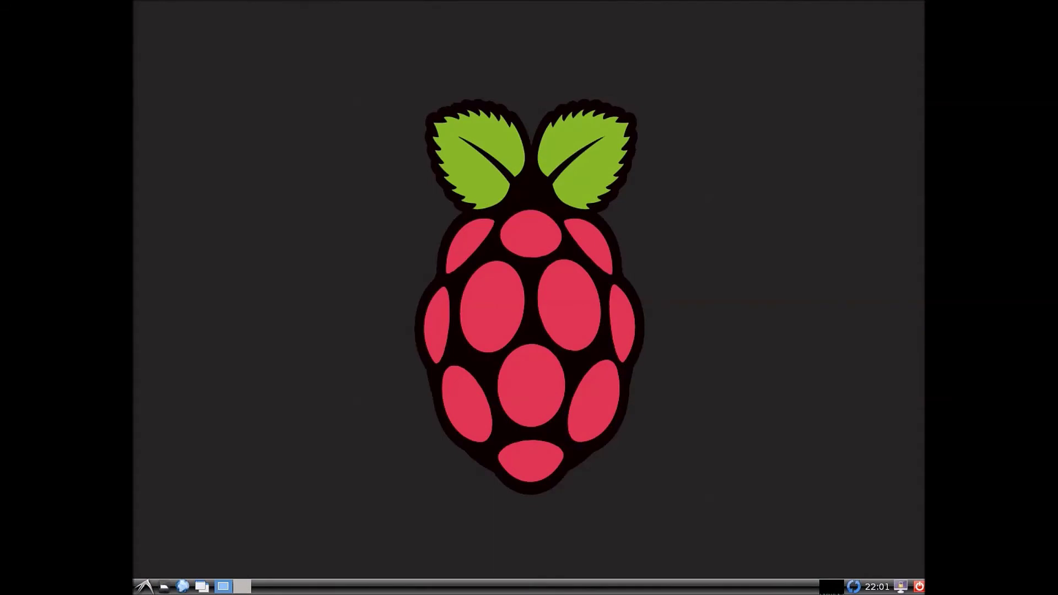
Step: Open LXTerminal from Accessories and begin the xfreerdp -u thin --app --plugin rail command
click(144, 586)
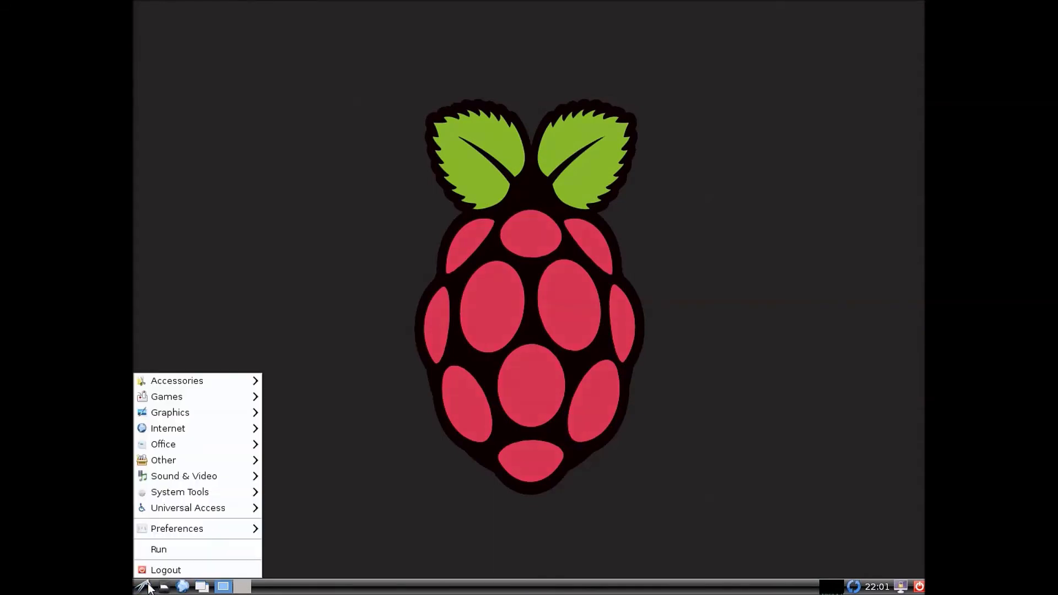
mouse_move(209, 379)
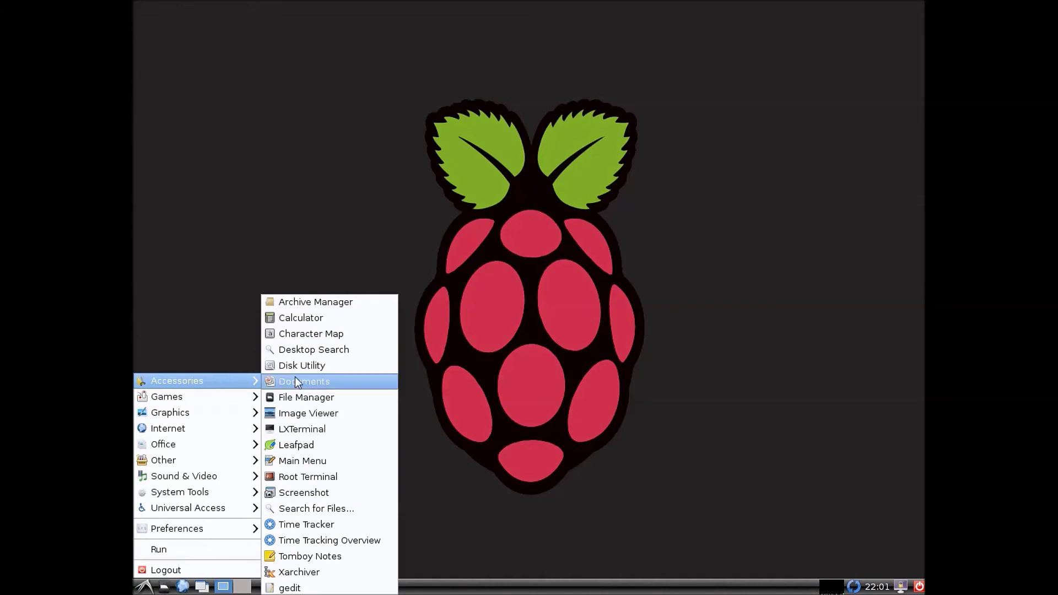
click(326, 430)
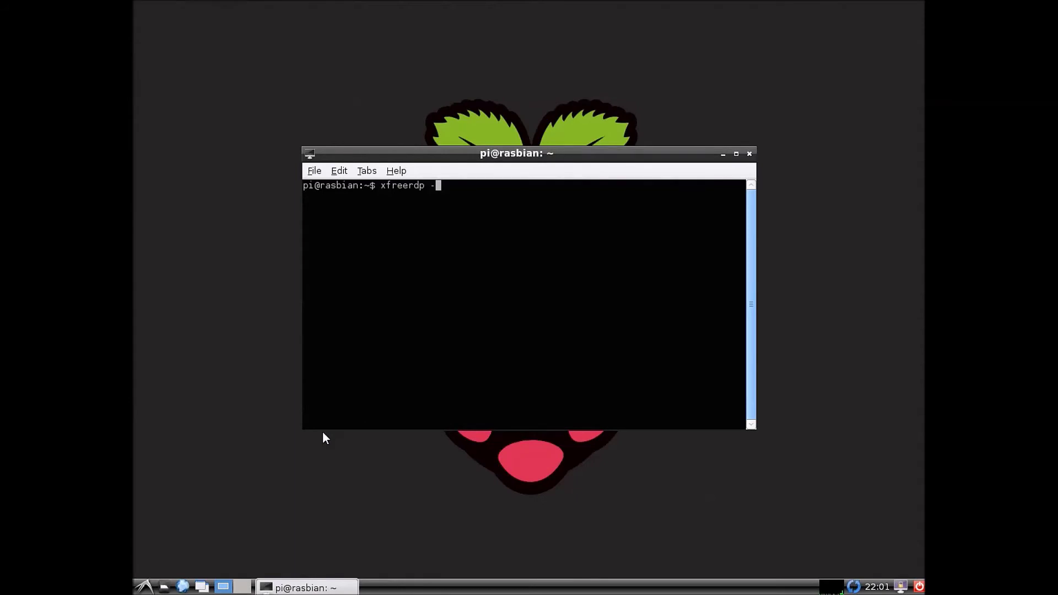
text(thin --app --plugin rail --data)
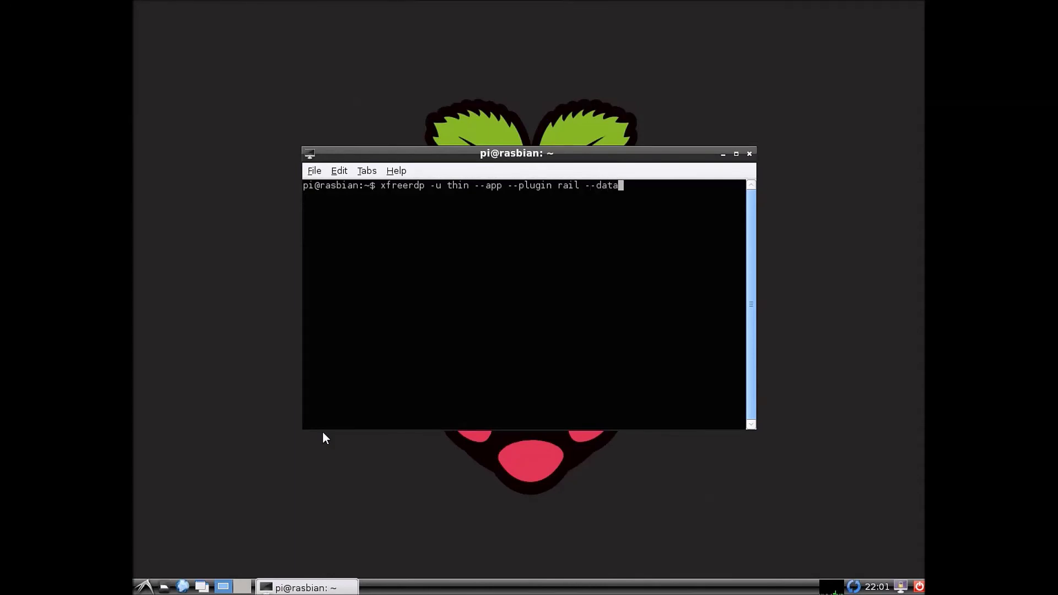
text( "%windir%")
Step: Complete the command with the \system32\mspaint.exe path and host 192.168.88.243, then run it
key(Left)
key(Left)
text(\system32\mspaint)
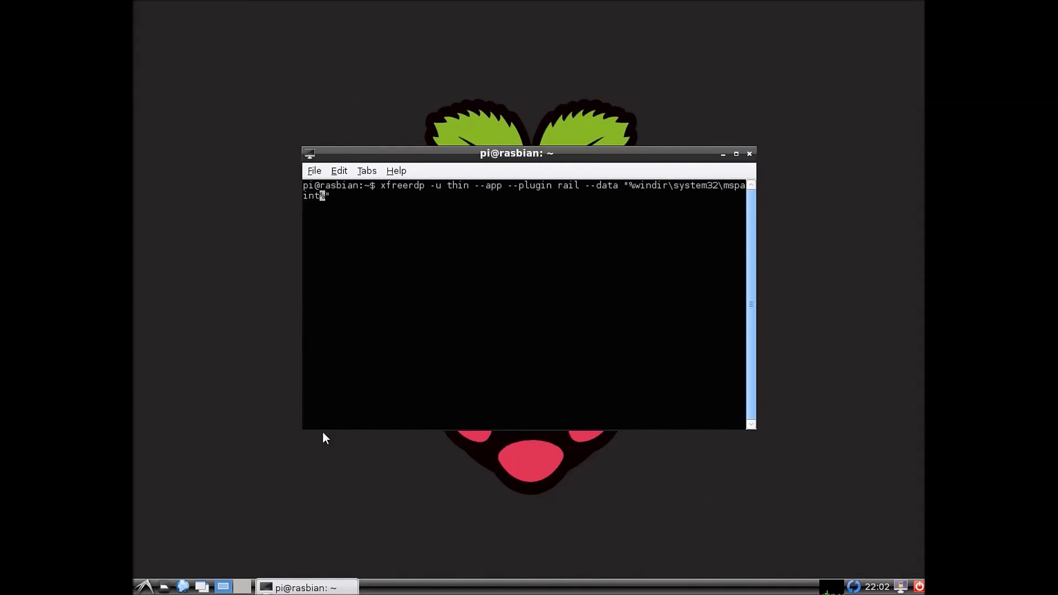
text(.exe)
key(End)
text(-- 192.168.88.243)
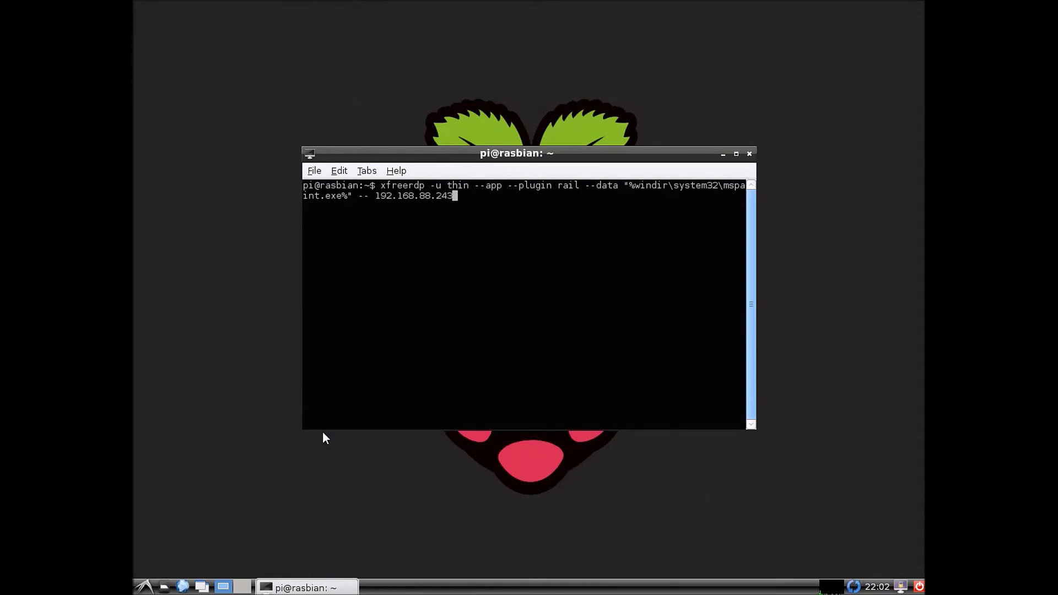
key(Return)
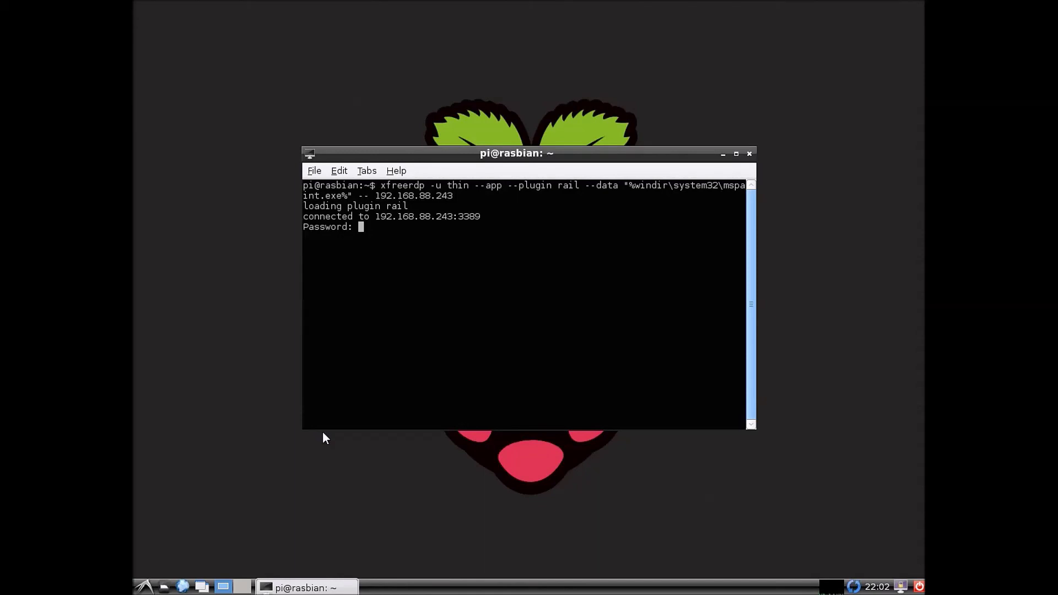
Step: Submit the account password for the 192.168.88.243 RemoteApp connection
key(Return)
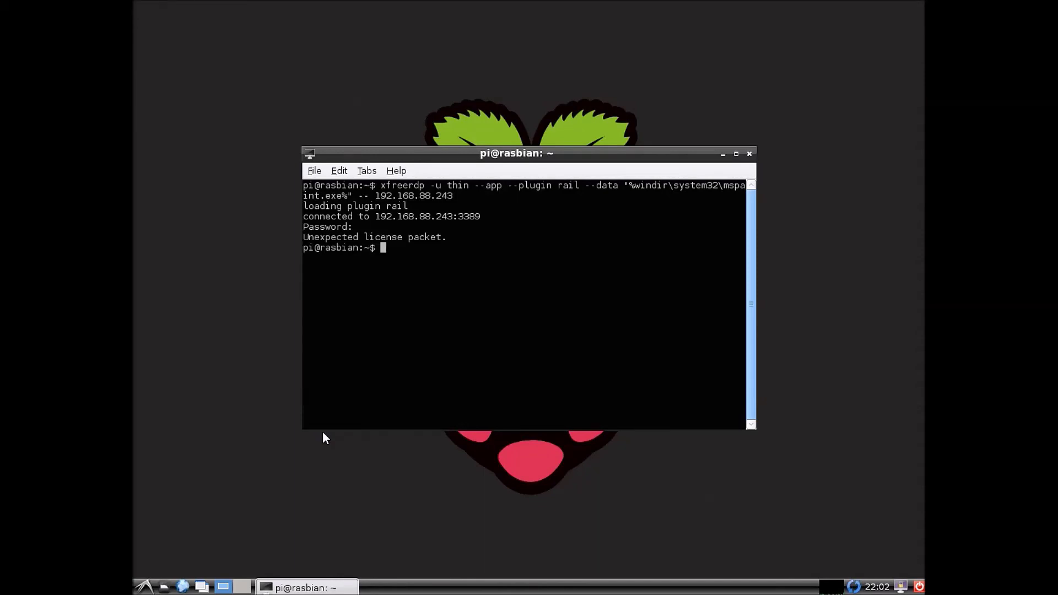